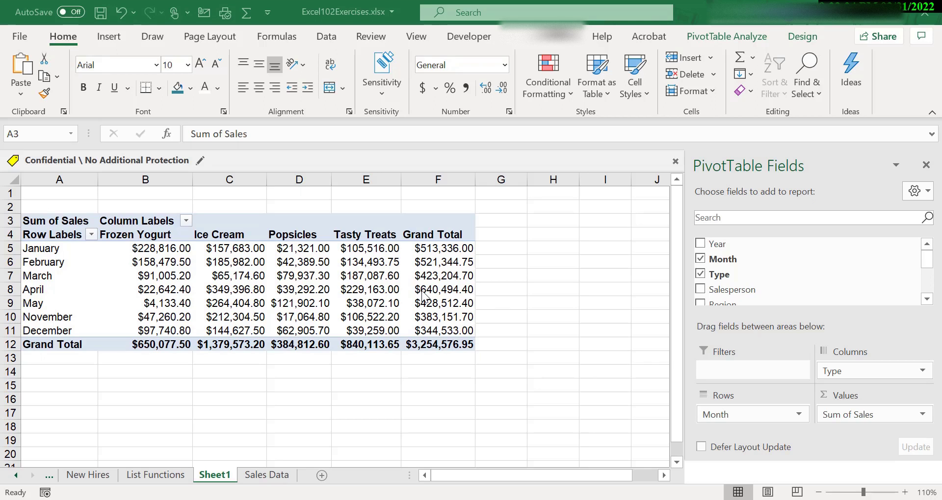
Switch back to the workbook with the Sum of Sales by Month and Type PivotTable
key("alt+Tab")
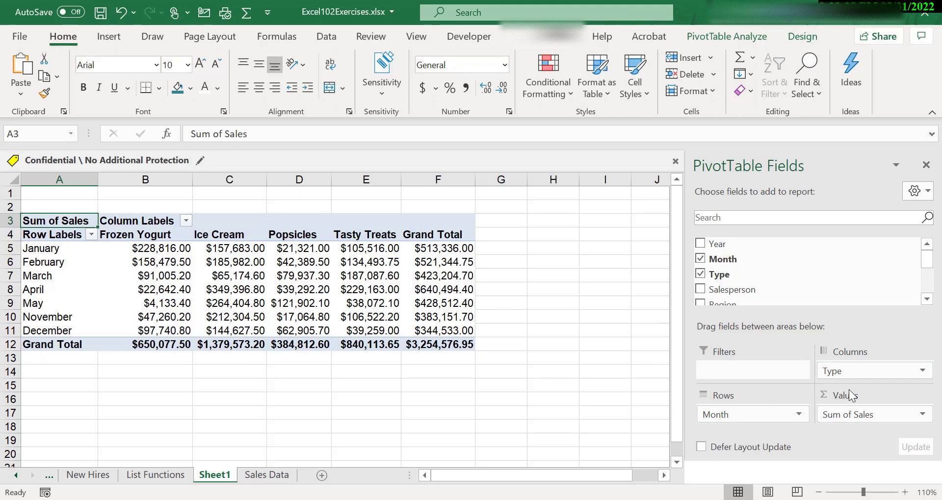
Replace Sum of Sales in the PivotTable values with a count of Salesperson
left_click_drag(850, 418, 497, 369)
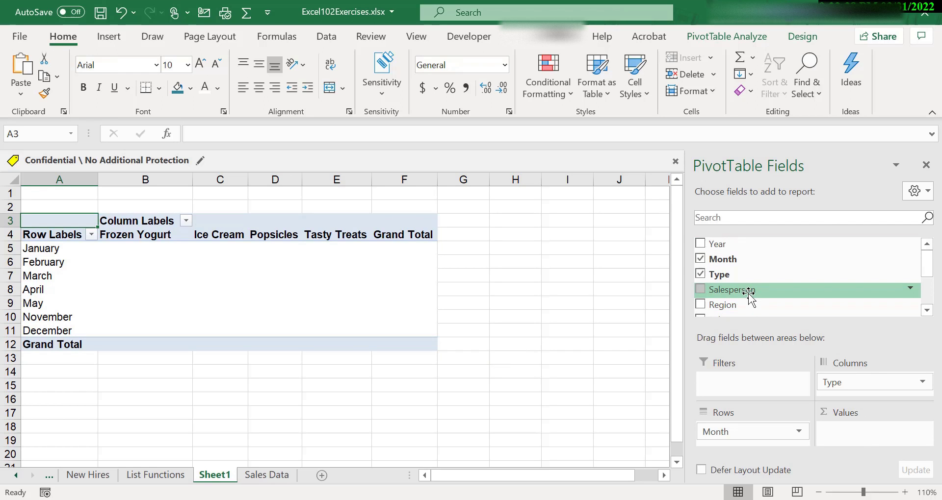
left_click_drag(749, 293, 848, 445)
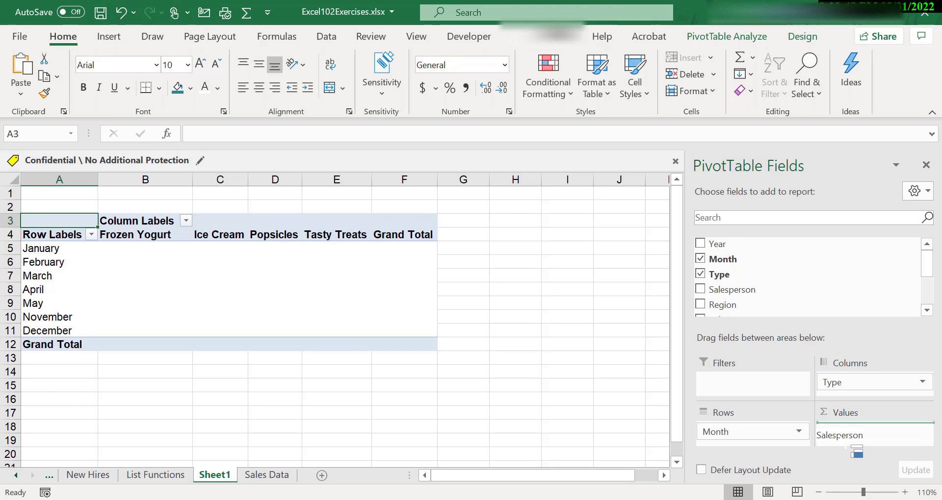
left_click_drag(849, 445, 849, 445)
left_click_drag(848, 446, 844, 436)
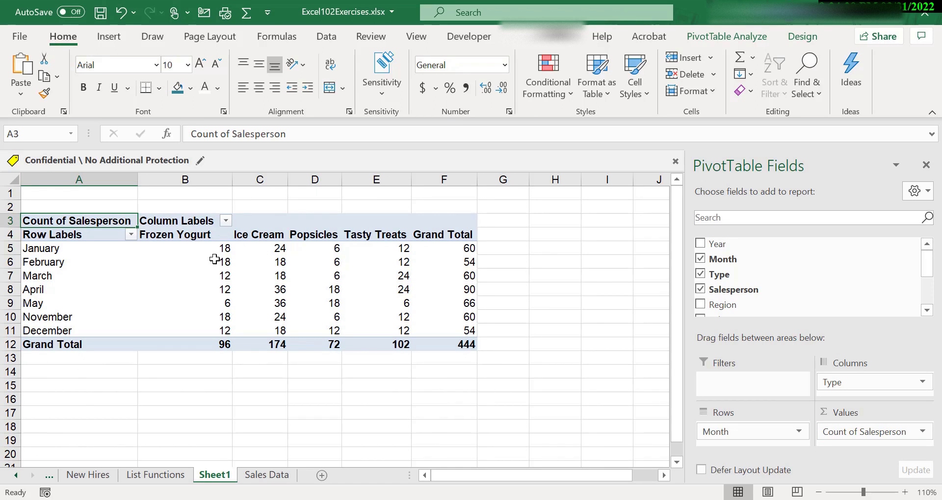
mouse_move(216, 259)
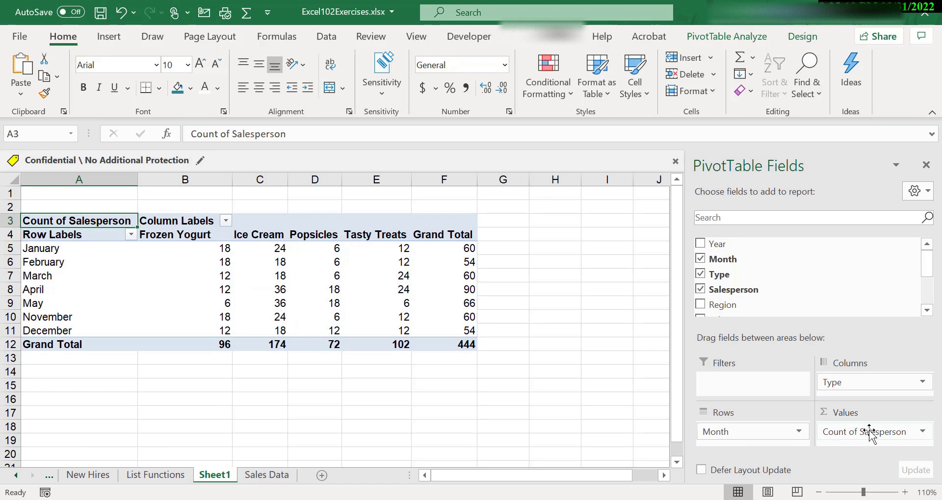
Swap Count of Salesperson back to Sum of Sales and drop Type from the columns
left_click_drag(869, 432, 573, 336)
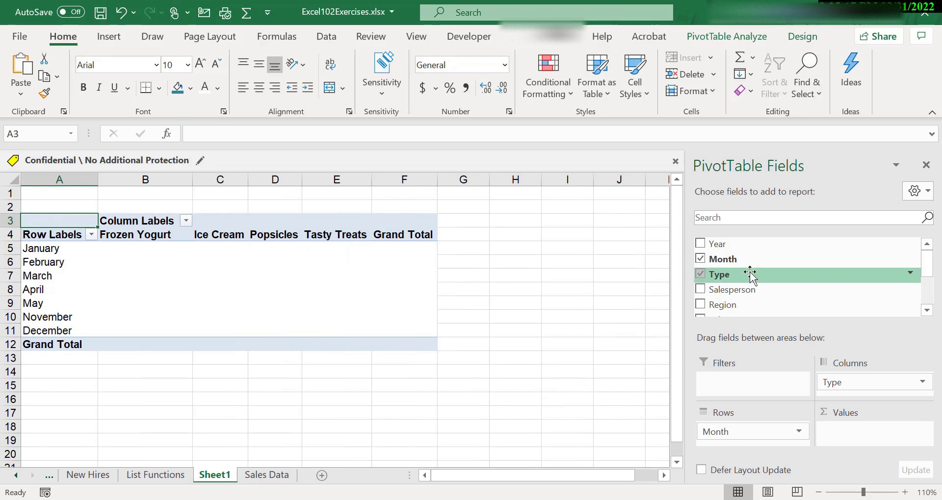
scroll(740, 290, "down", 1)
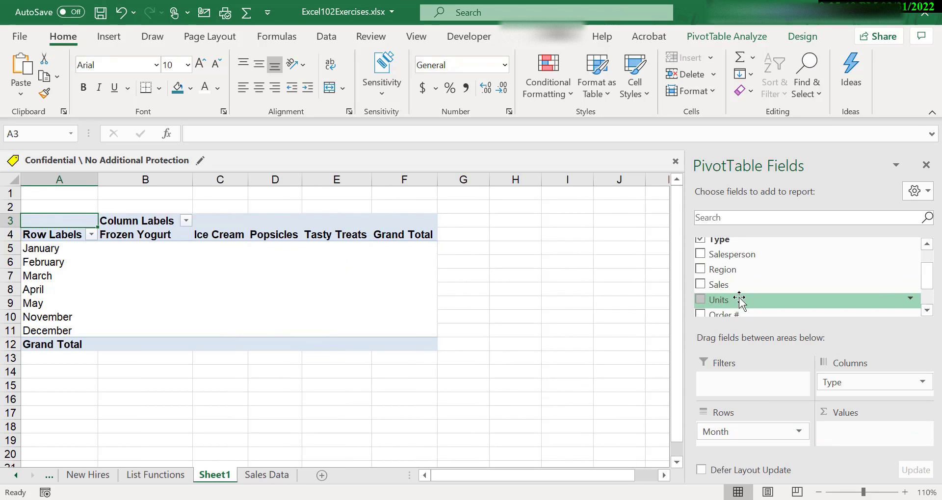
left_click_drag(739, 287, 847, 433)
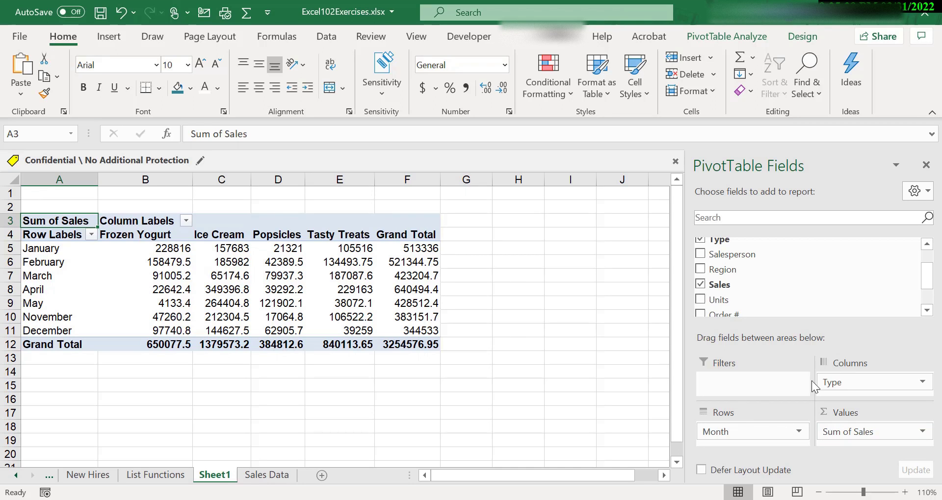
left_click_drag(828, 383, 525, 392)
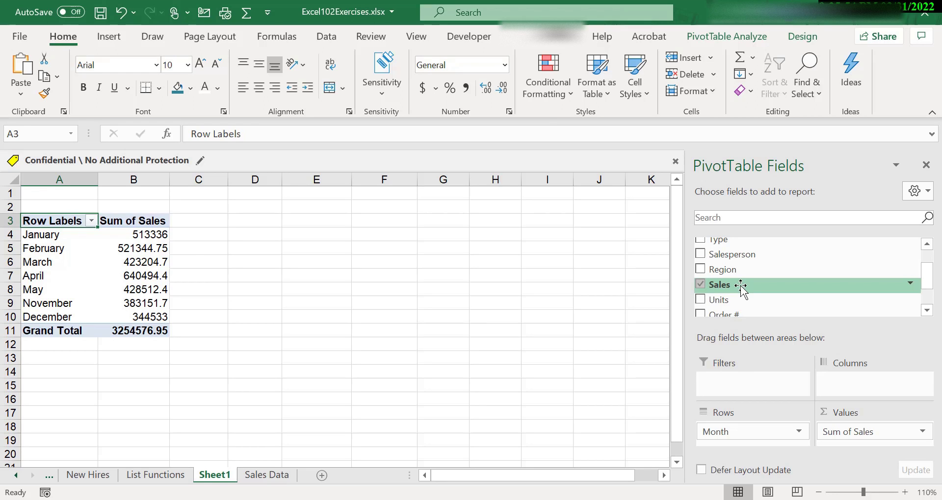
Add Sales again, summarized as Average and renamed 'Average of Sales'
left_click_drag(741, 288, 852, 441)
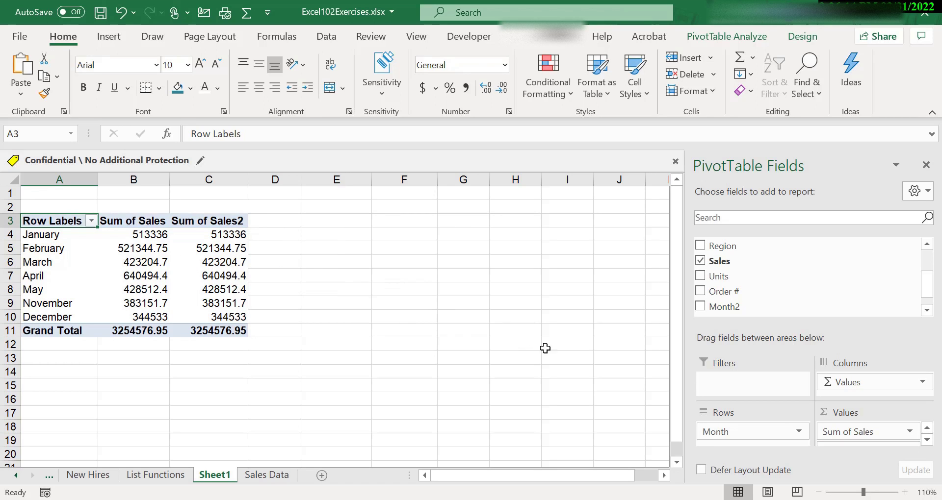
scroll(834, 431, "down", 1)
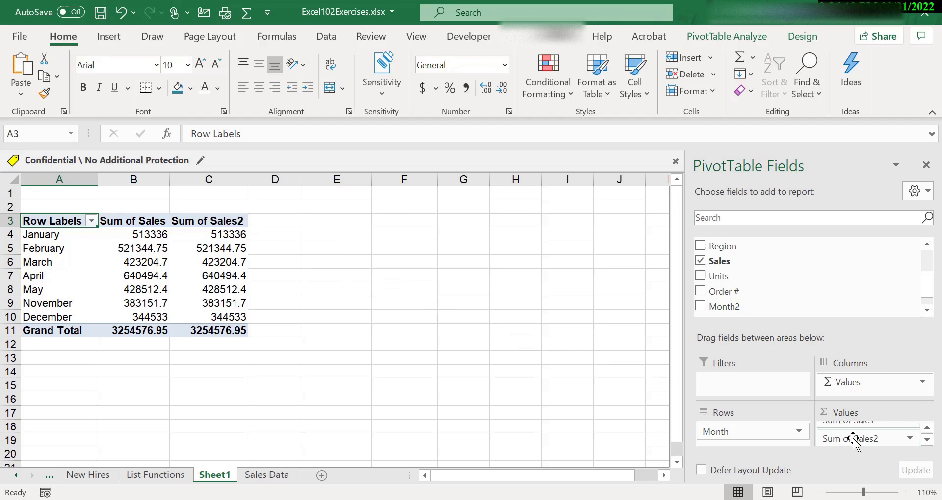
left_click(853, 439)
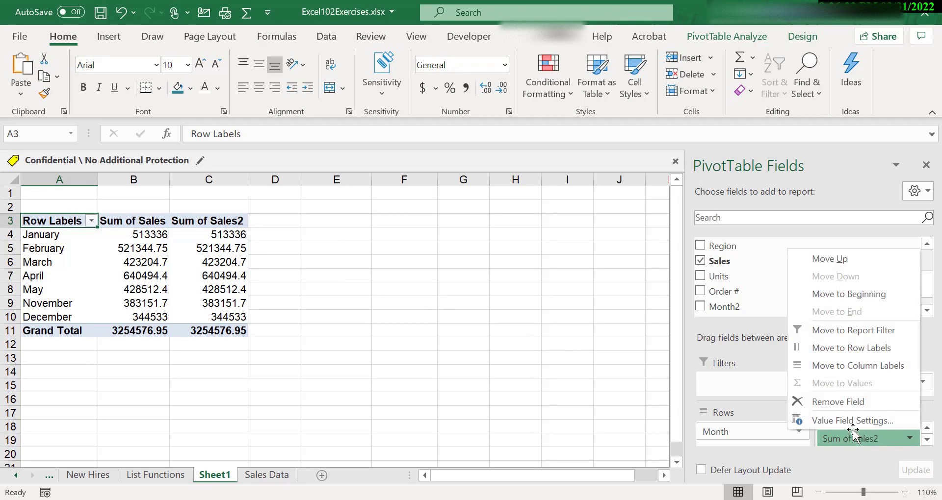
left_click(851, 421)
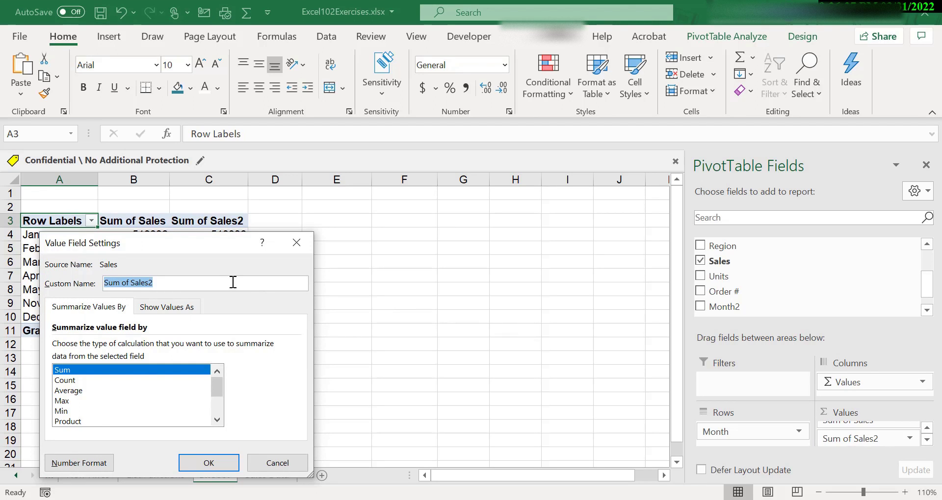
left_click(80, 391)
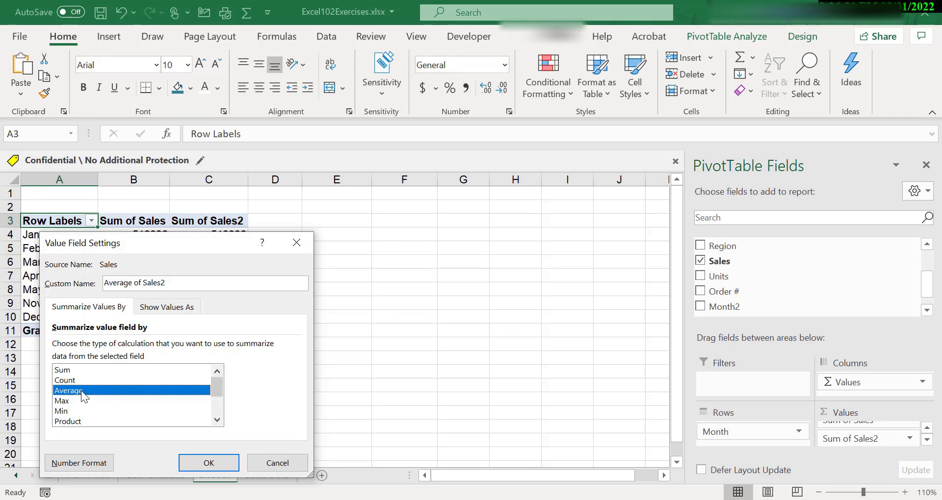
left_click(189, 286)
key("BackSpace")
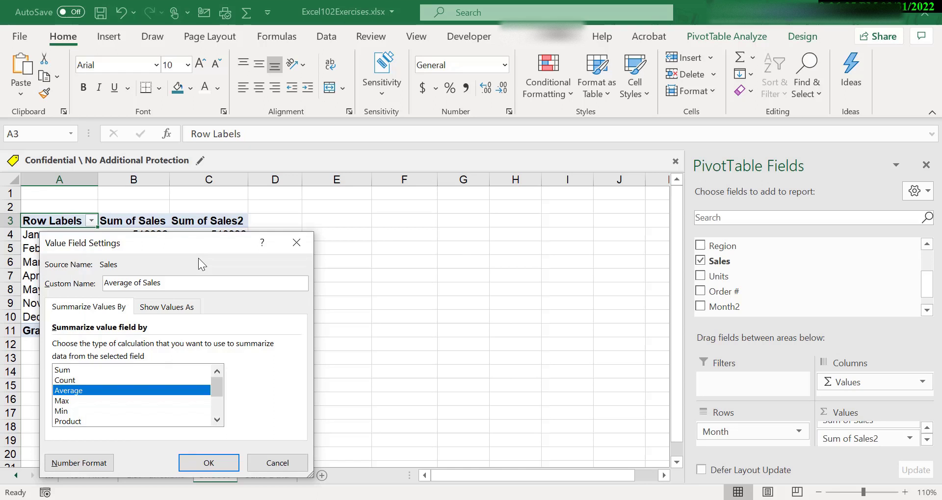
left_click(216, 460)
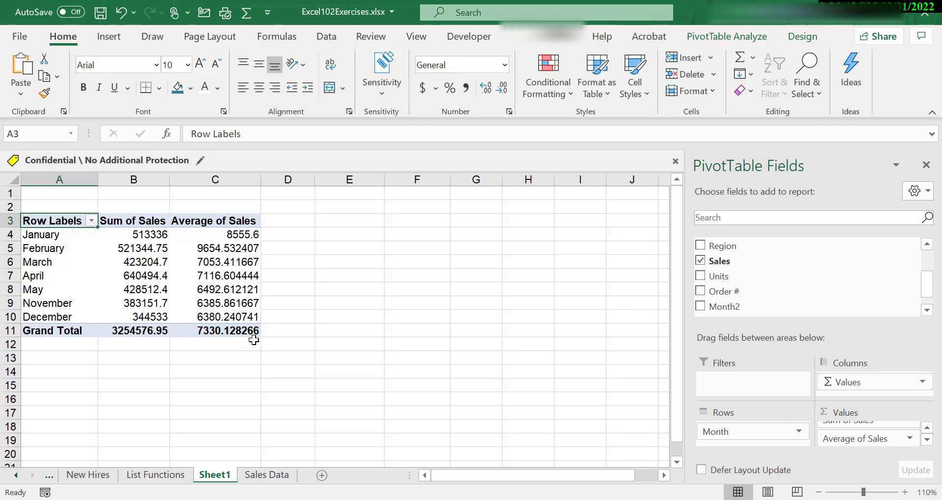
Give the Average of Sales field a Currency number format, e.g. $7,330.13 total
left_click(877, 440)
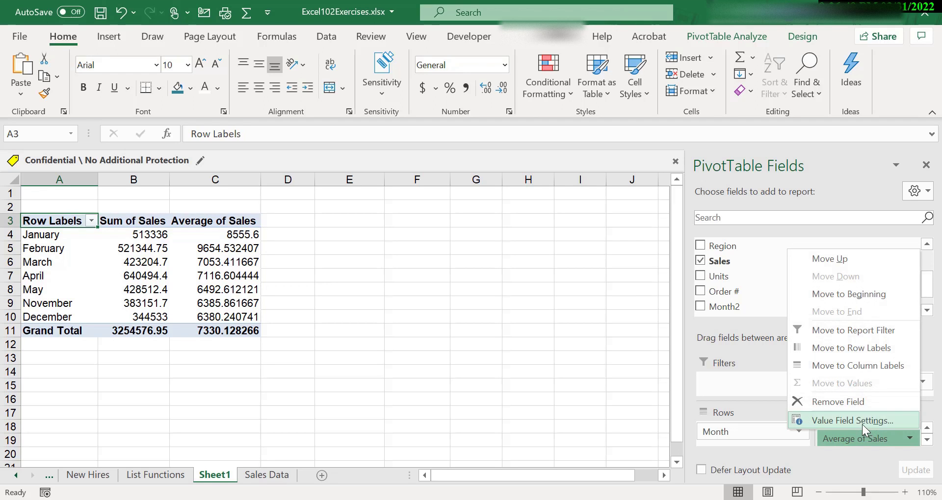
left_click(861, 424)
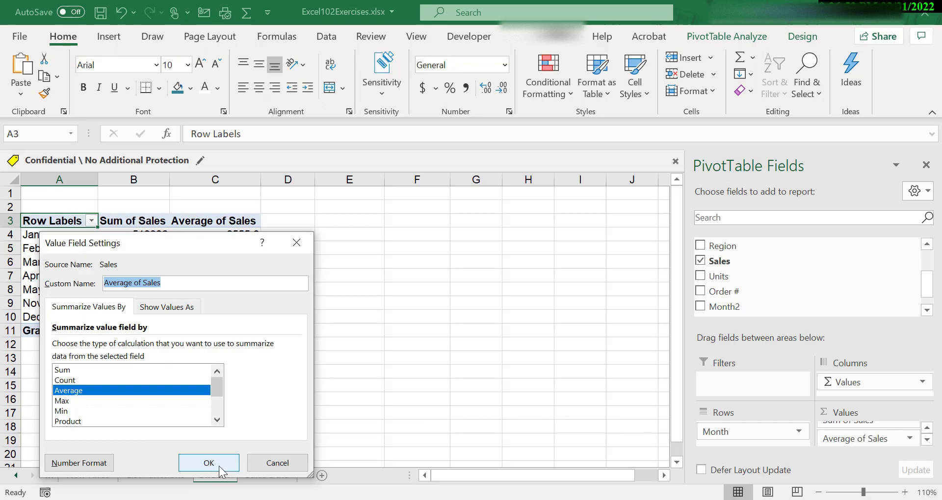
left_click(79, 463)
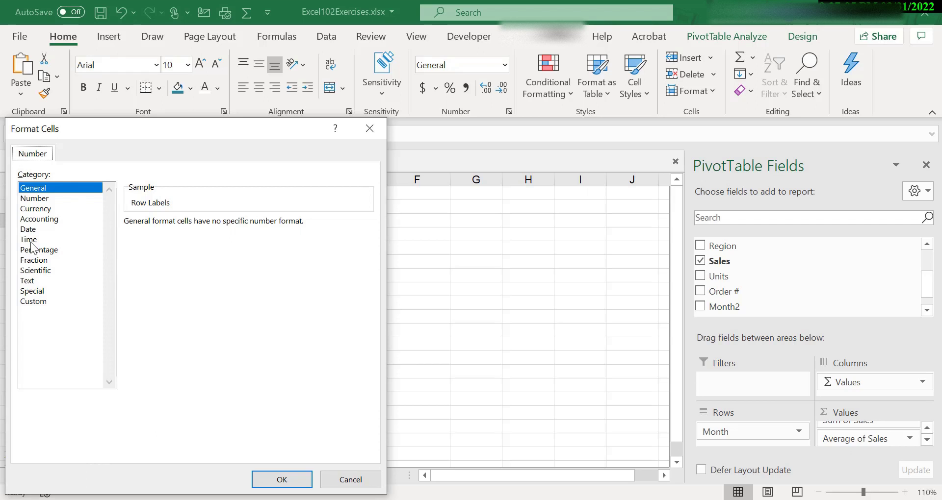
left_click(39, 209)
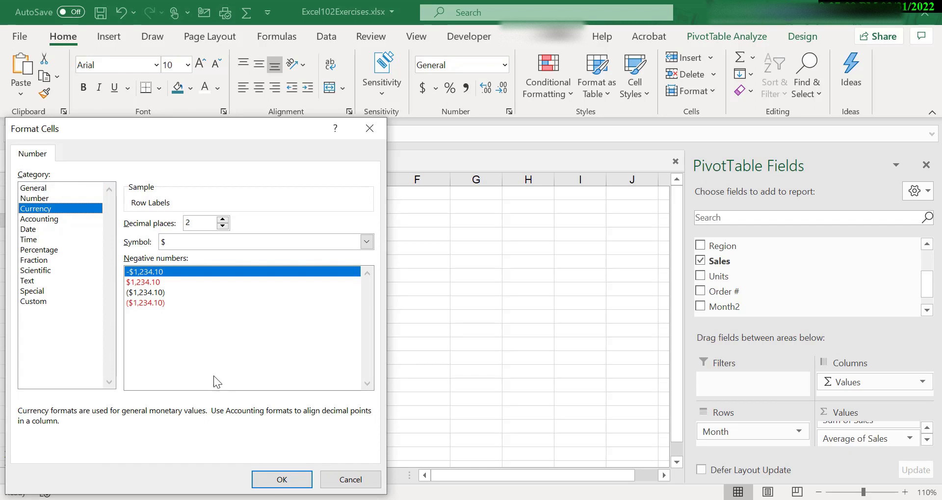
left_click(277, 480)
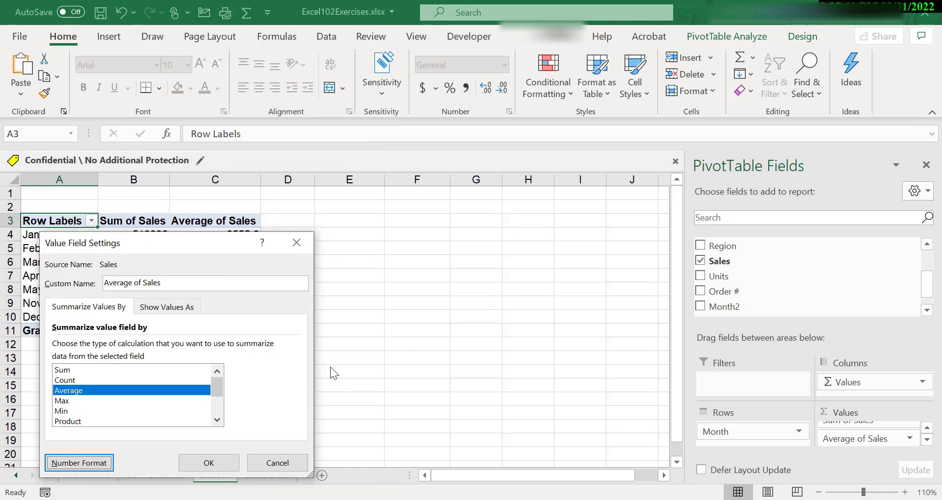
left_click(225, 456)
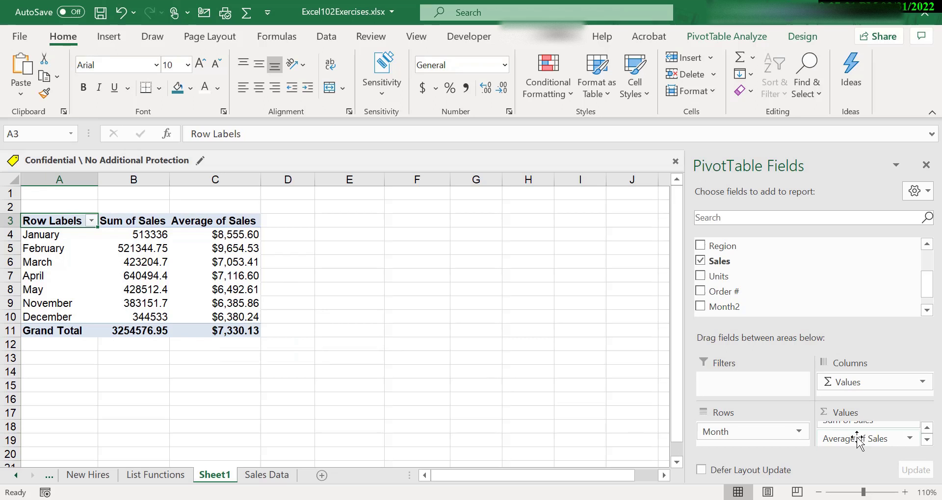
Drag Average of Sales out of the Values area onto the sheet
left_click_drag(859, 439, 489, 409)
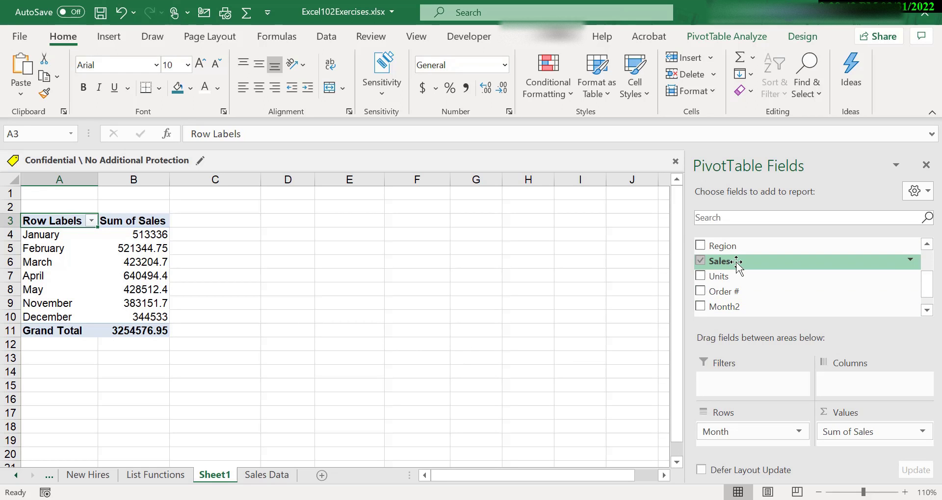
Add Sales to the Values a second time as Sum of Sales2
left_click_drag(737, 264, 848, 442)
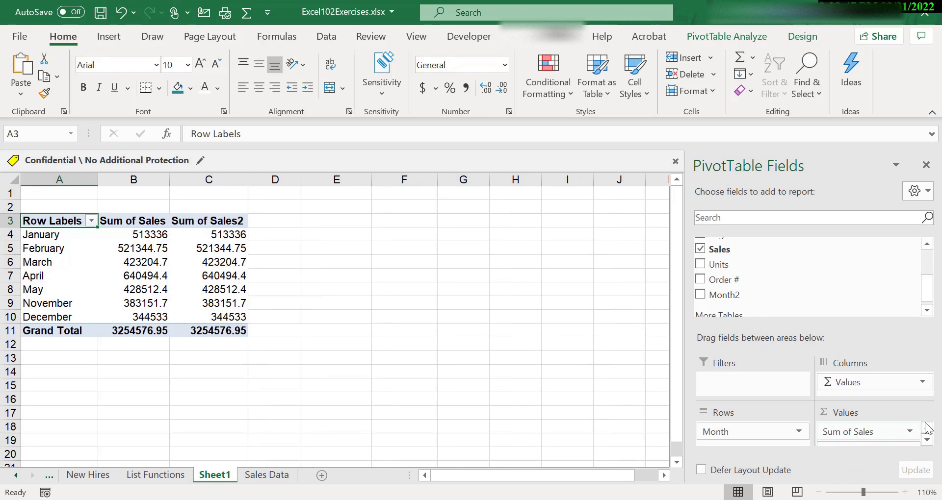
left_click(926, 439)
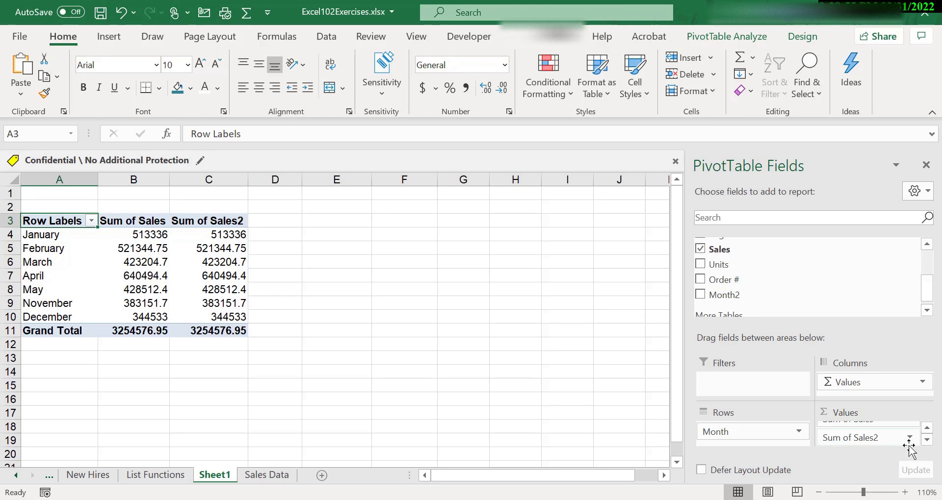
left_click(868, 438)
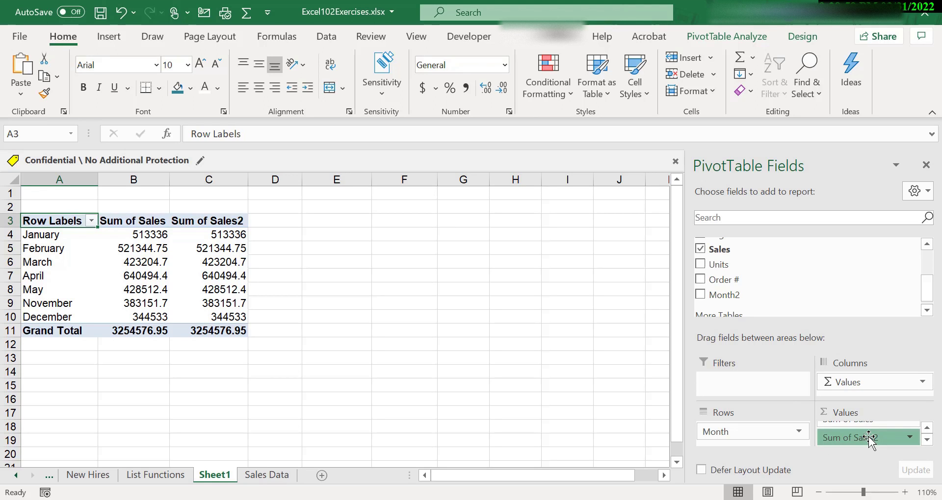
Set Sum of Sales2 to show values as % Difference From, based on Month
left_click(858, 419)
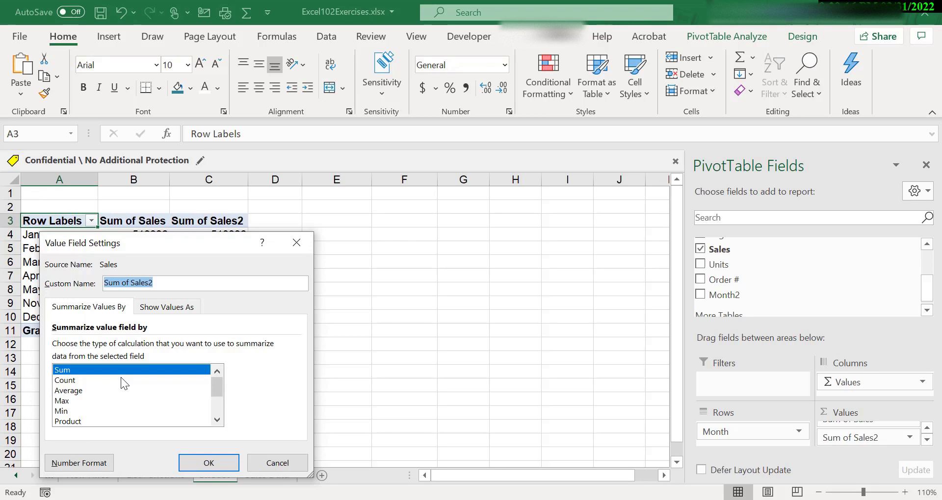
left_click(167, 307)
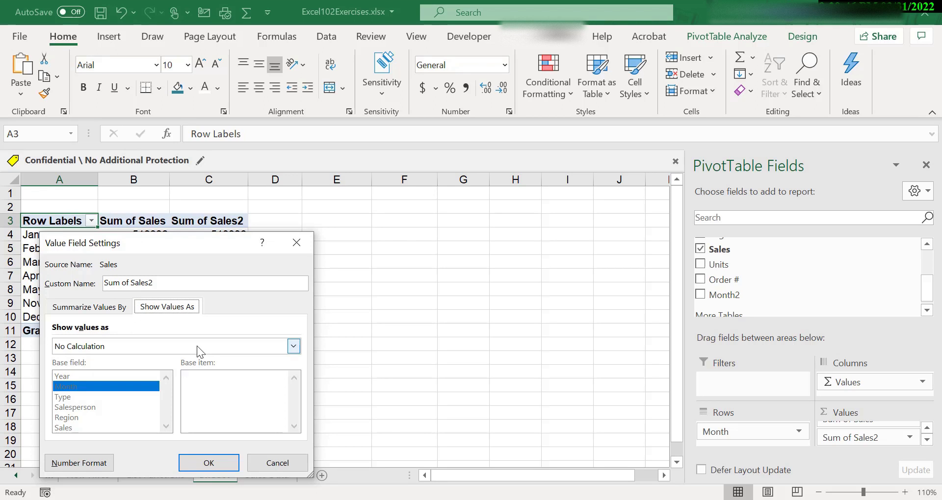
left_click(293, 346)
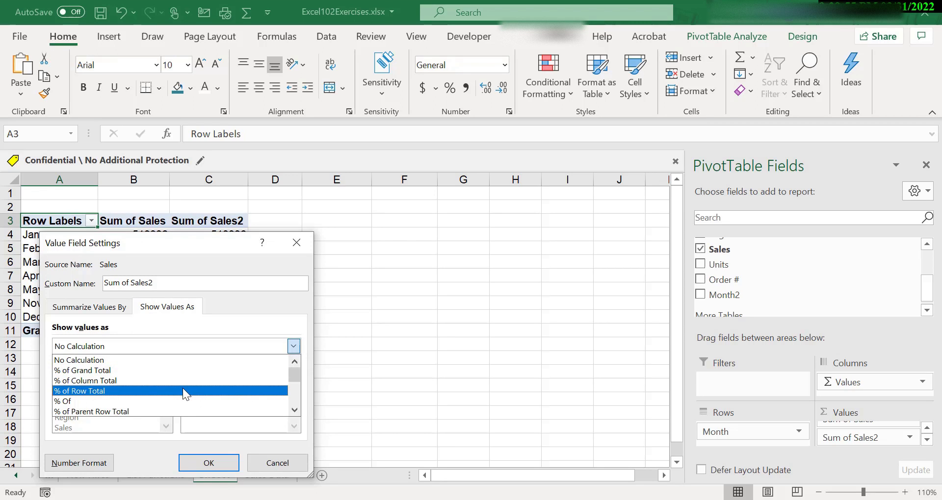
scroll(183, 387, "down", 1)
scroll(182, 387, "down", 4)
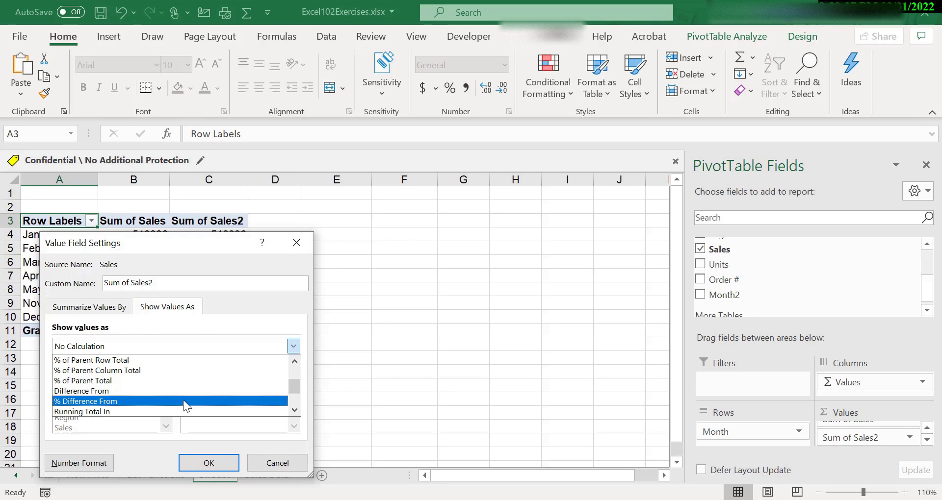
left_click(184, 399)
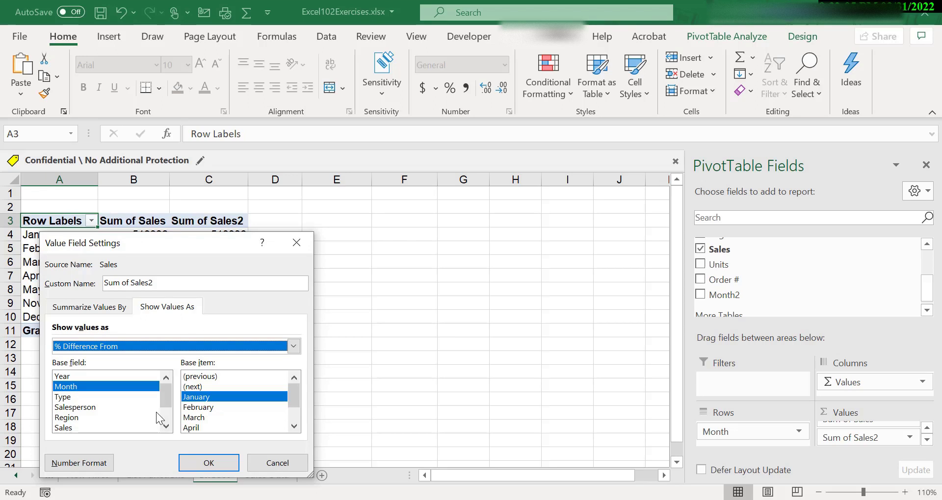
Use (previous) as the base item so each month compares with the prior one
left_click(206, 377)
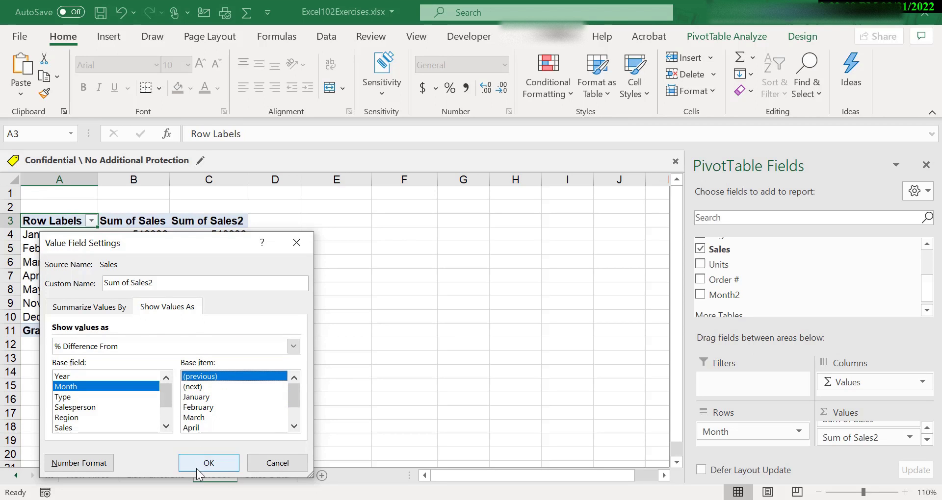
left_click(208, 464)
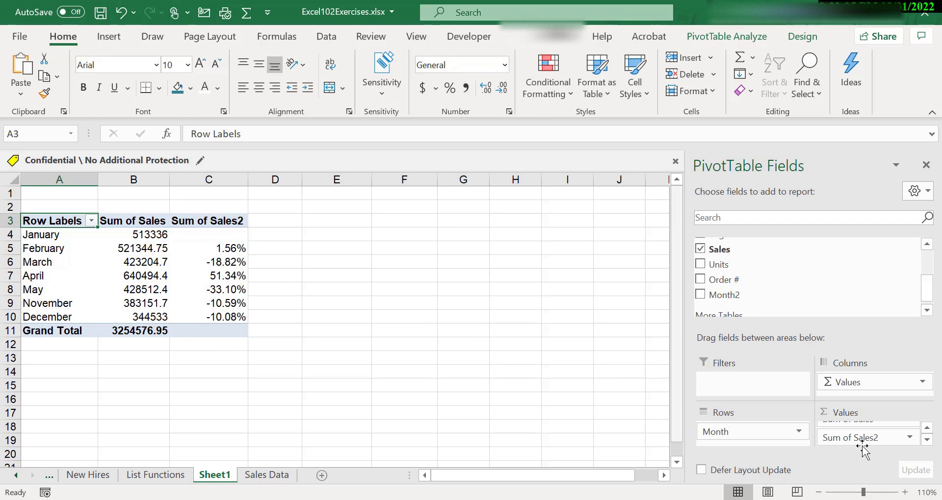
Format Sum of Sales as Currency, showing January $513,336.00 and total $3,254,576.95
left_click(880, 438)
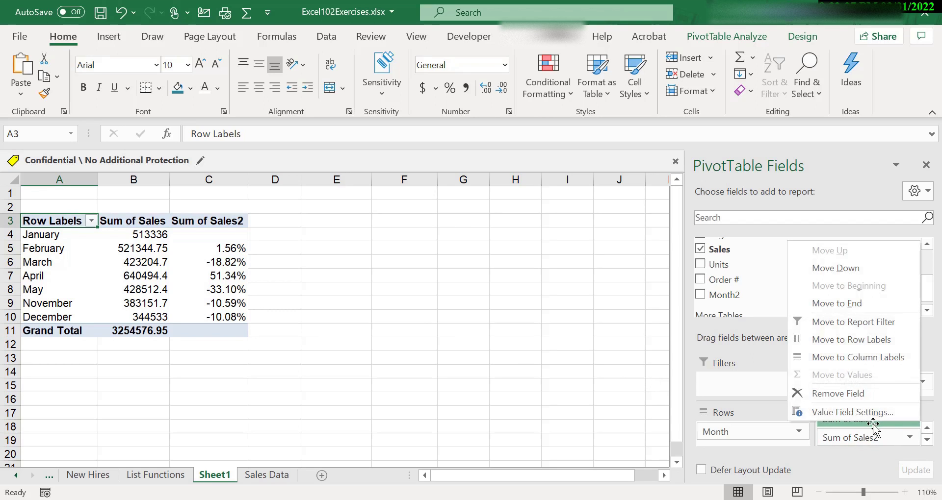
left_click(854, 411)
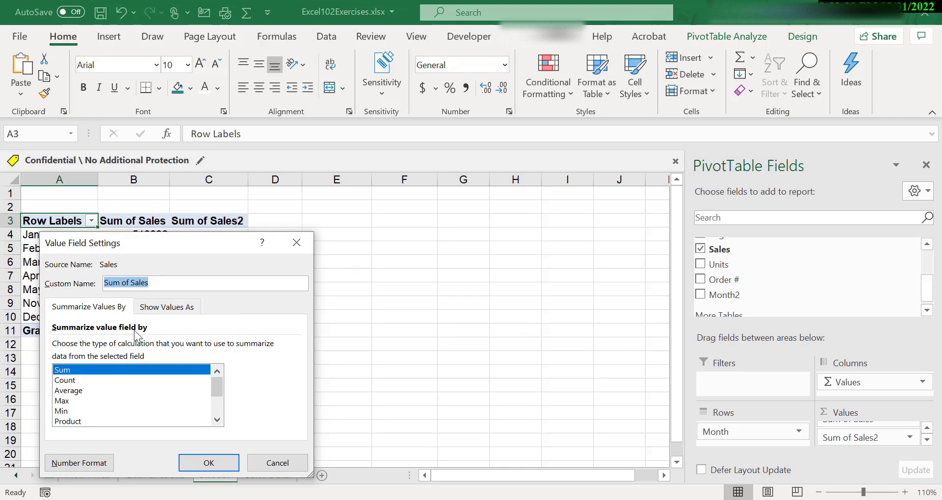
left_click(77, 456)
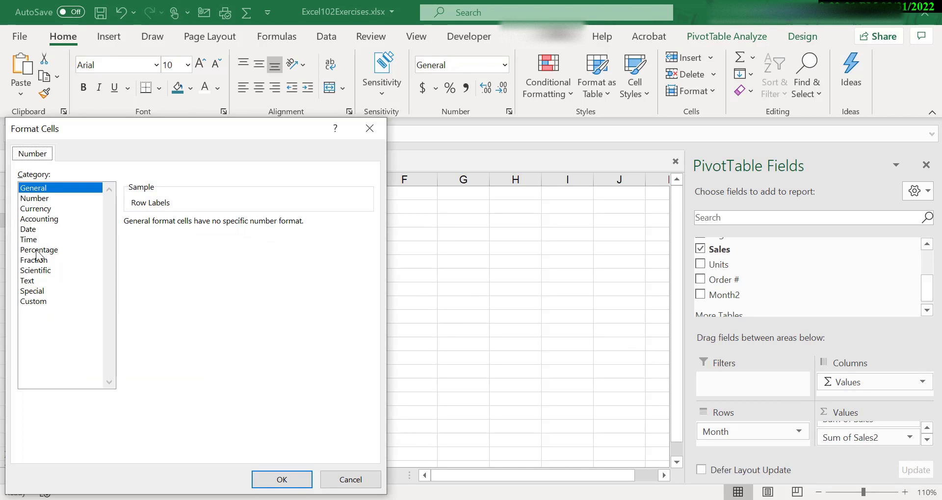
left_click(43, 210)
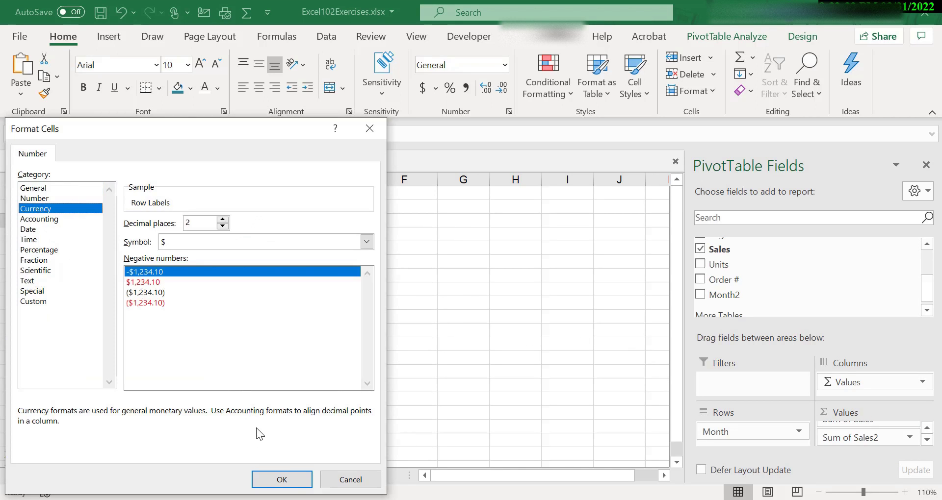
left_click(279, 480)
left_click(214, 464)
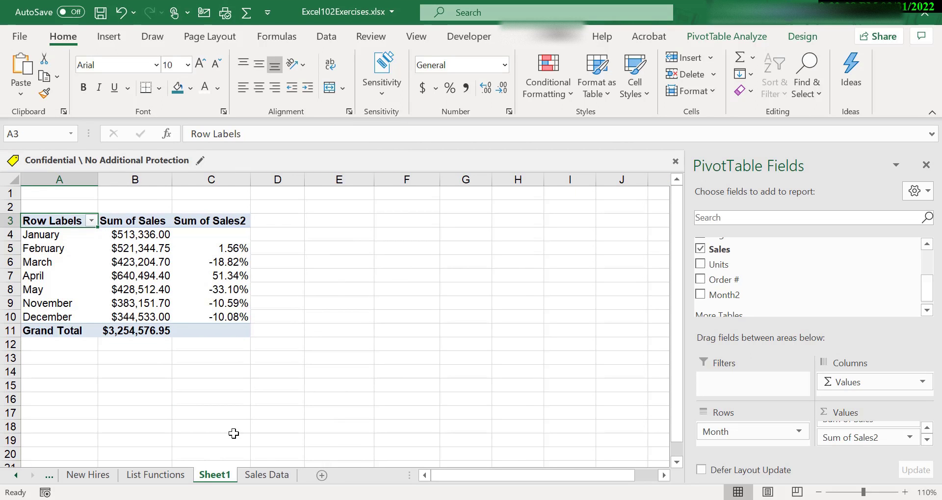